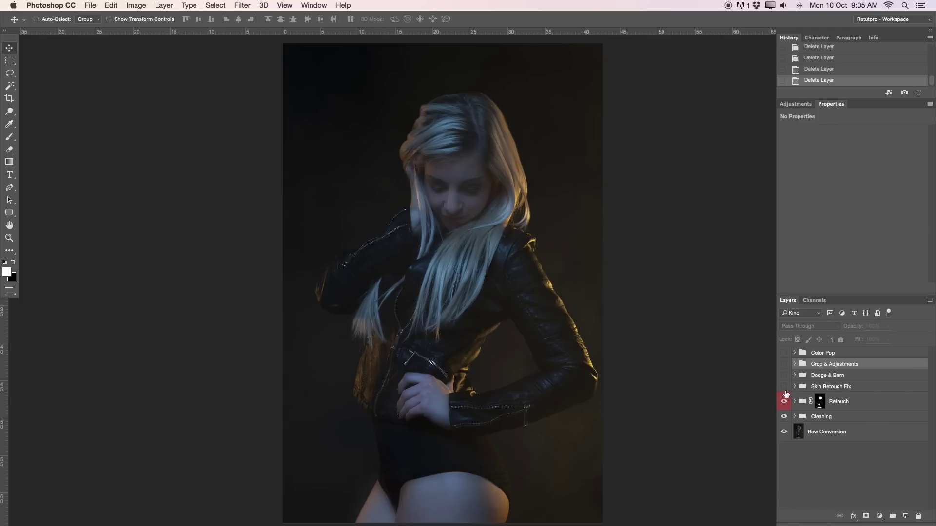
Show the Skin Retouch Fix, Dodge & Burn and Crop & Adjustments groups, and briefly preview the Color Pop group.
click(785, 385)
click(784, 375)
click(785, 365)
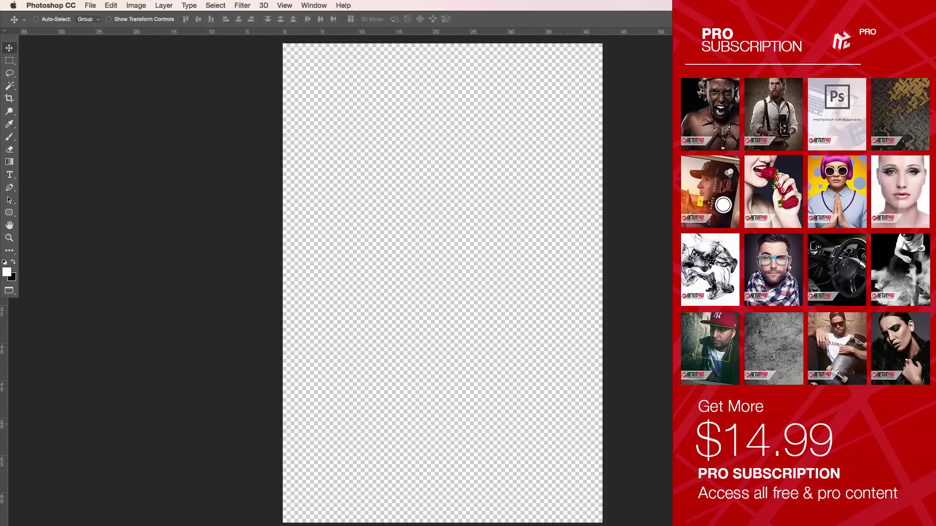
key(ctrl+z)
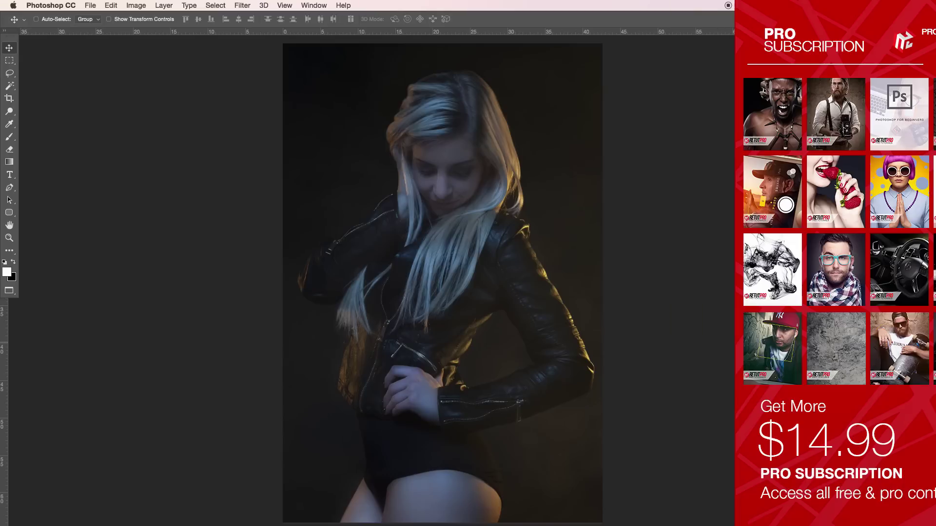
click(783, 353)
click(783, 353)
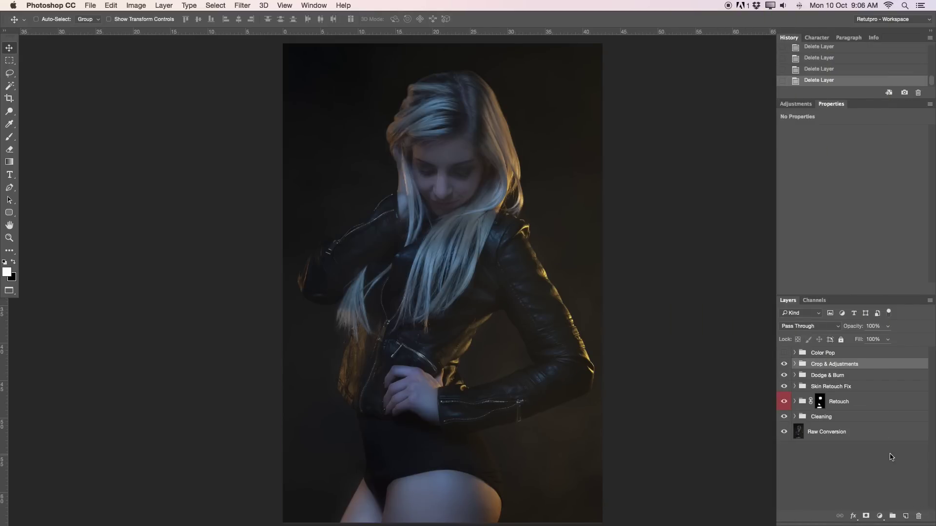
Add a Curves adjustment layer above Crop & Adjustments, anchoring the midtones and slightly lowering the shadows.
click(796, 105)
click(827, 124)
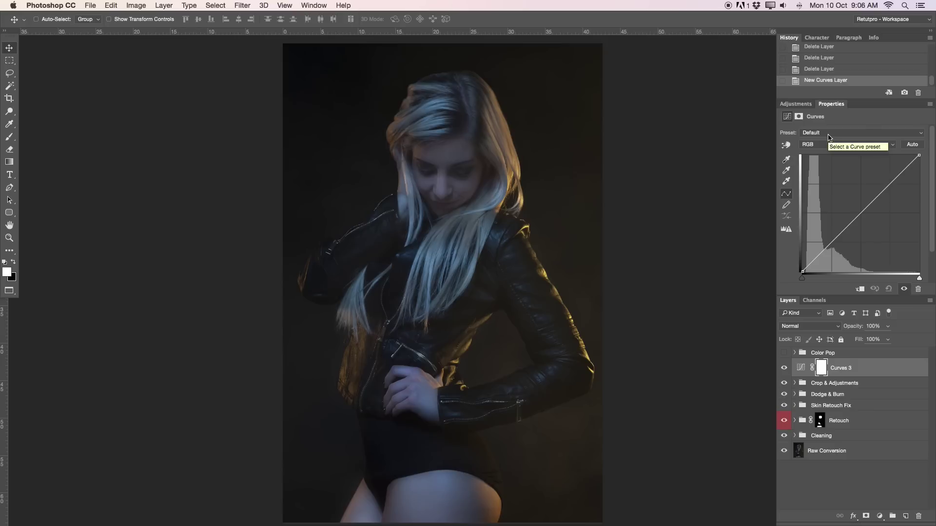
click(865, 208)
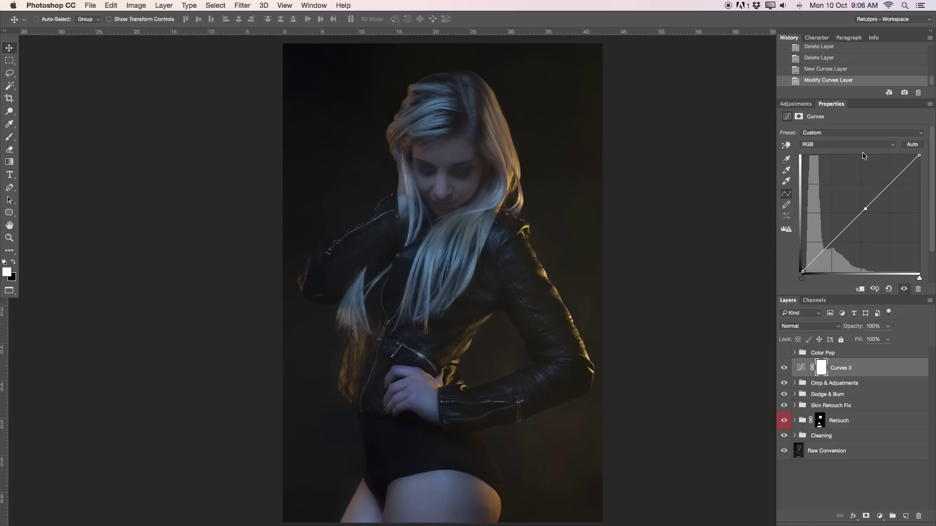
click(821, 254)
drag(821, 254, 820, 256)
click(820, 257)
Add a second Curves adjustment layer, anchoring the shadows and raising the highlights.
click(795, 104)
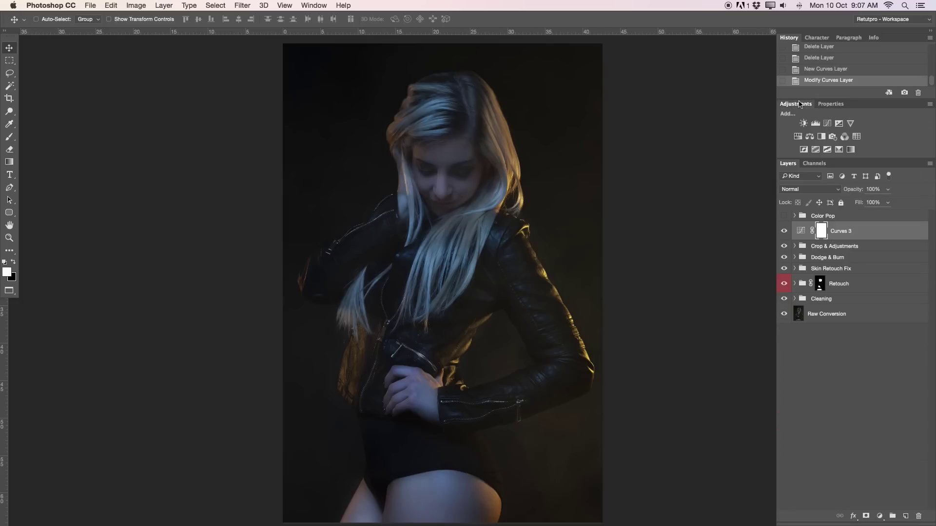
click(827, 123)
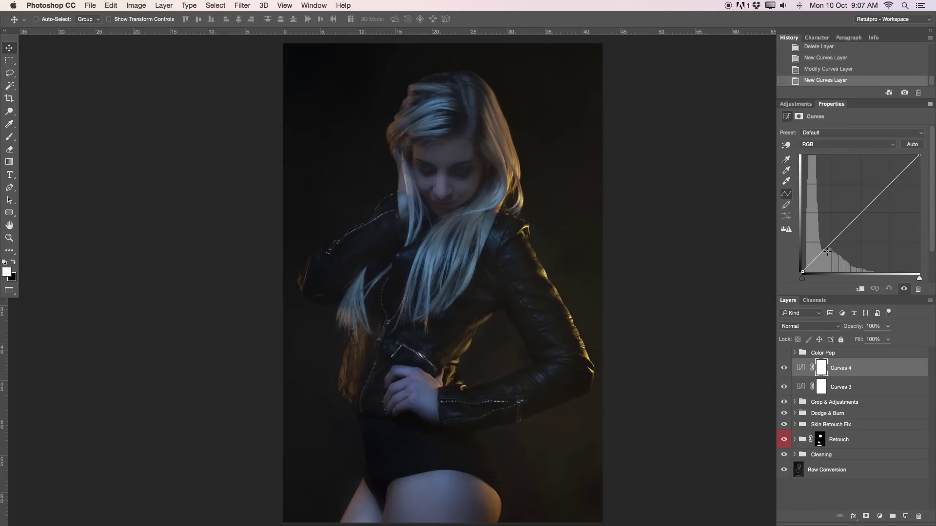
mouse_move(825, 248)
mouse_down()
mouse_move(820, 257)
mouse_move(826, 249)
mouse_up()
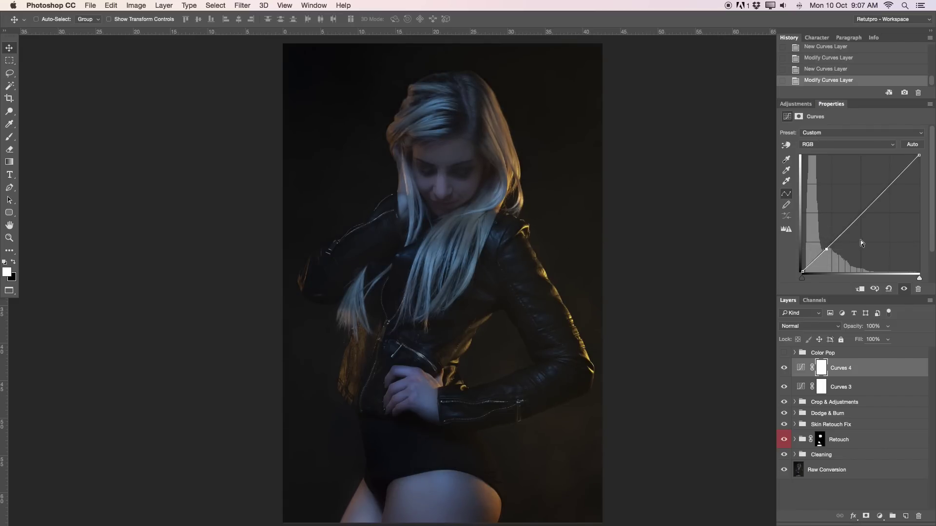
click(892, 186)
mouse_move(892, 186)
mouse_down()
mouse_move(891, 167)
mouse_move(883, 169)
mouse_move(883, 181)
mouse_move(892, 171)
mouse_up()
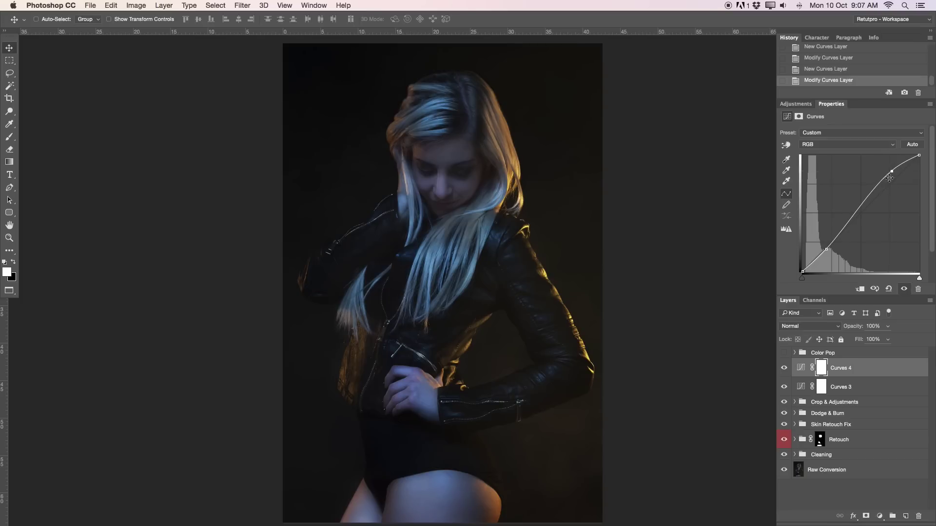
Fine-tune the second curve by slightly lowering its shadow point, comparing the image with and without the layer.
click(827, 251)
drag(827, 250, 827, 251)
click(784, 367)
click(785, 366)
click(786, 366)
click(785, 366)
drag(826, 251, 825, 255)
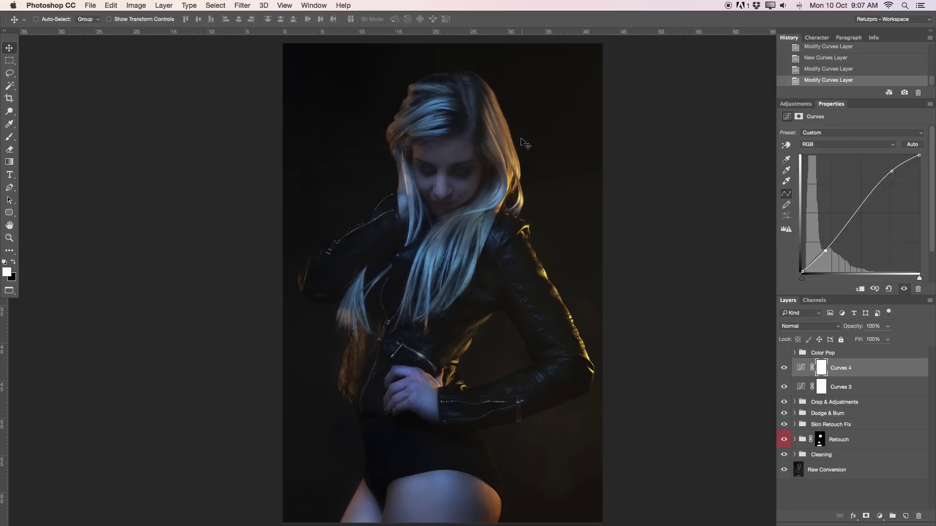
Add a Hue/Saturation adjustment layer on the Master range with Hue -19 and Saturation +21.
click(792, 106)
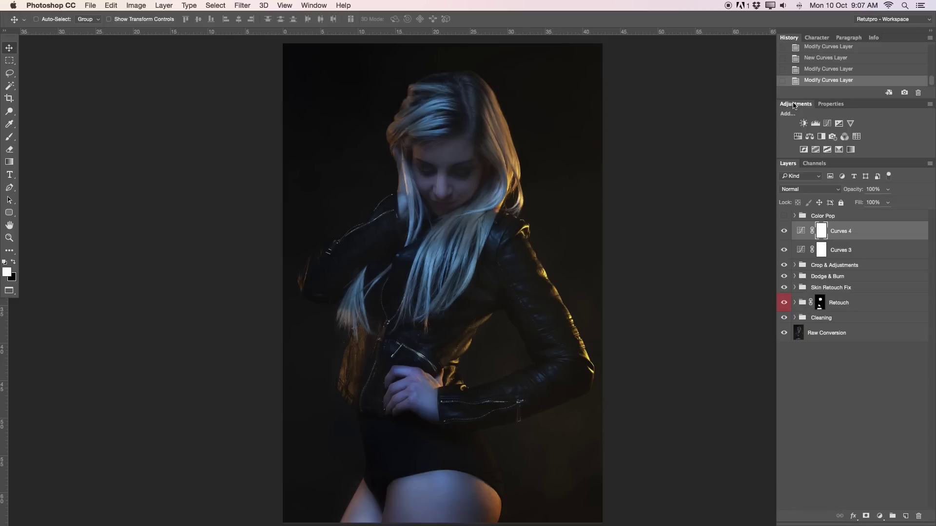
click(798, 137)
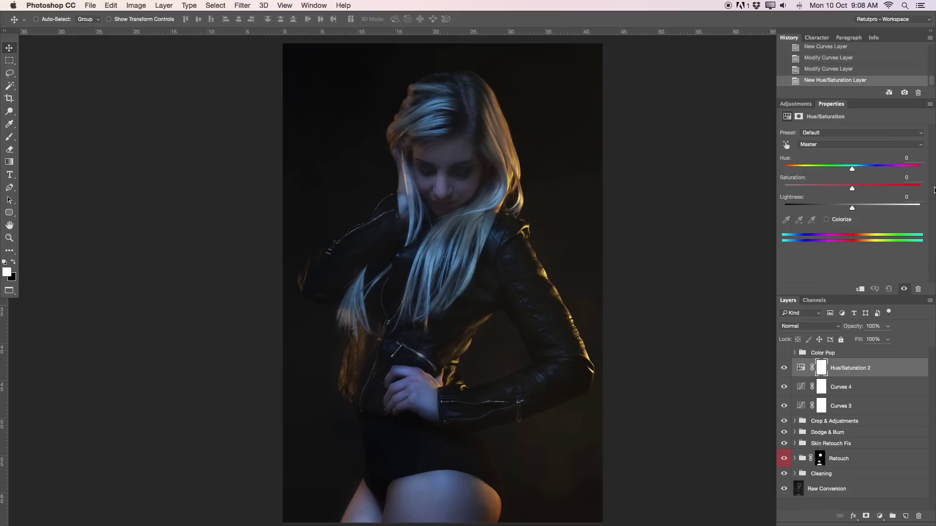
click(834, 144)
click(831, 145)
mouse_move(853, 170)
mouse_down()
mouse_move(802, 178)
mouse_move(840, 171)
mouse_up()
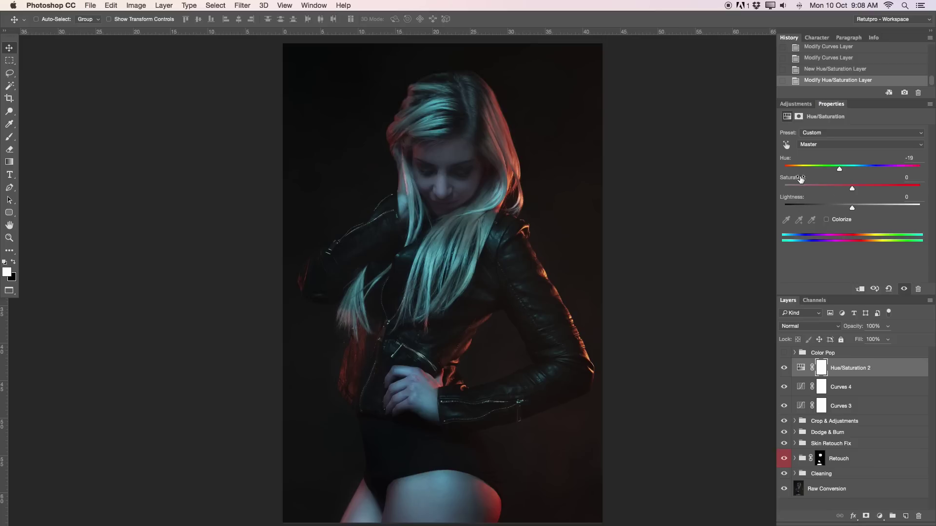
drag(853, 190, 867, 192)
Compare the image with and without the Hue/Saturation layer, try Hue -78, and set Hue back to -19.
click(784, 369)
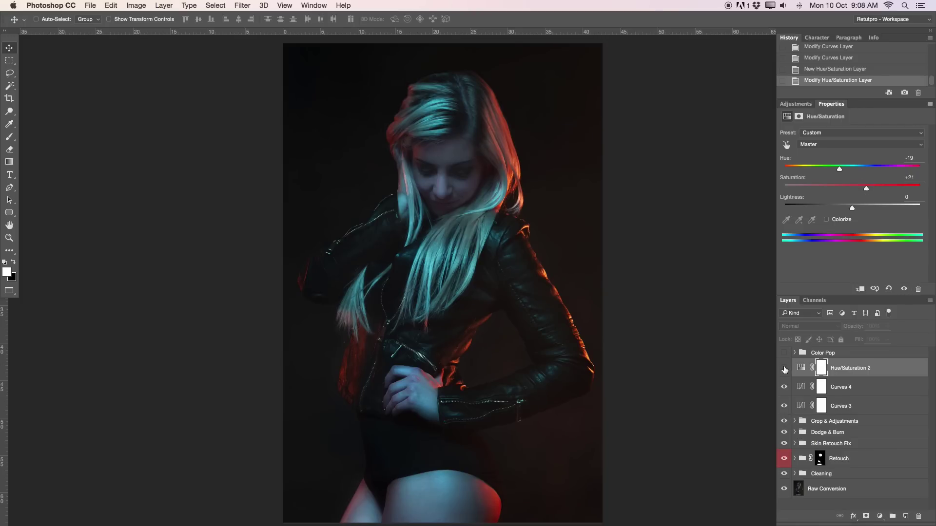
click(785, 369)
click(784, 370)
click(784, 370)
click(784, 370)
drag(840, 170, 812, 169)
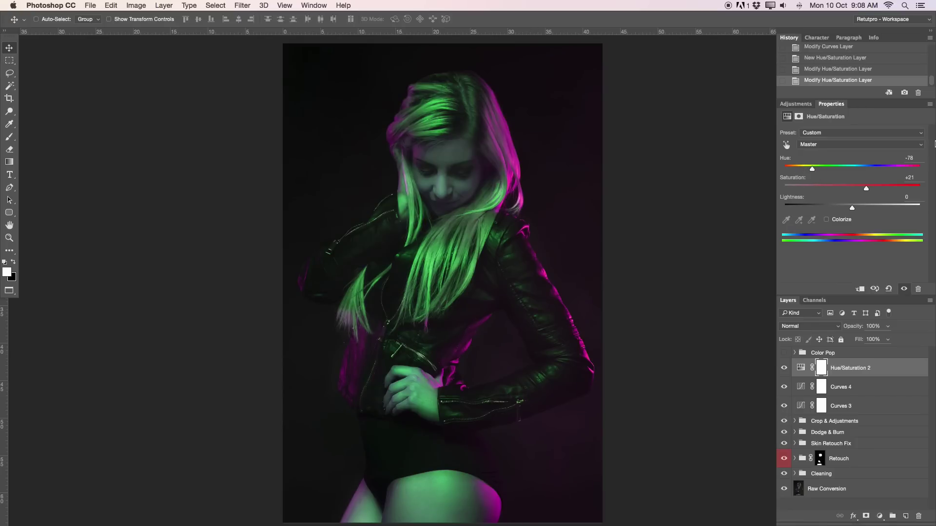
text(-19)
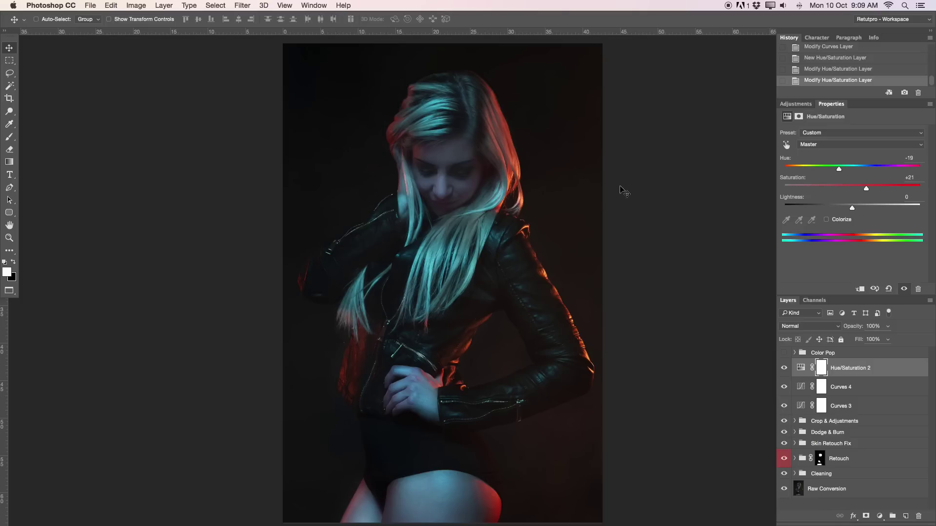
Add a Selective Color adjustment layer above the Hue/Saturation layer and target the Blacks.
click(796, 104)
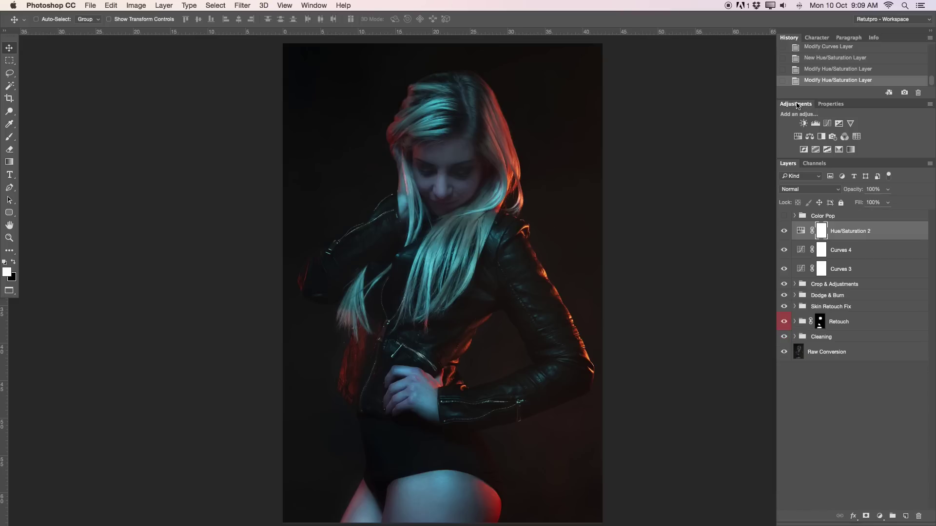
click(838, 149)
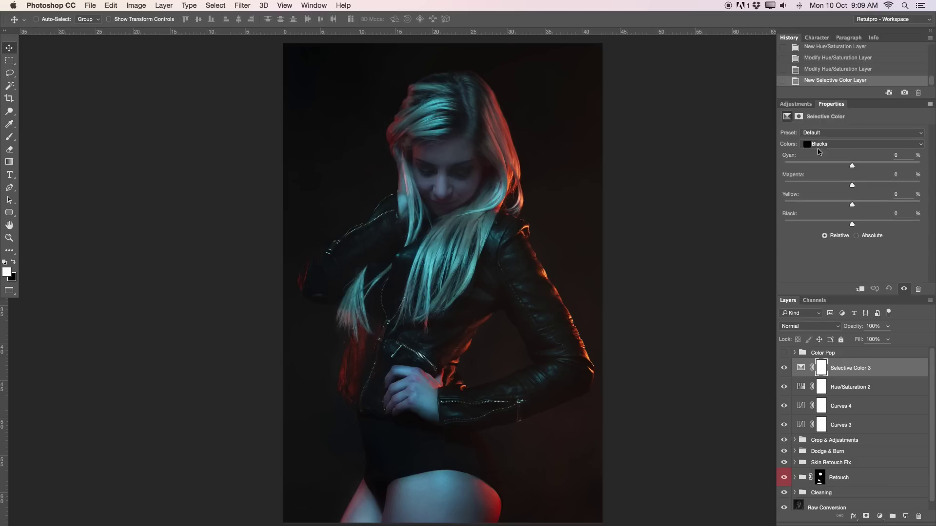
click(834, 144)
click(824, 85)
click(815, 145)
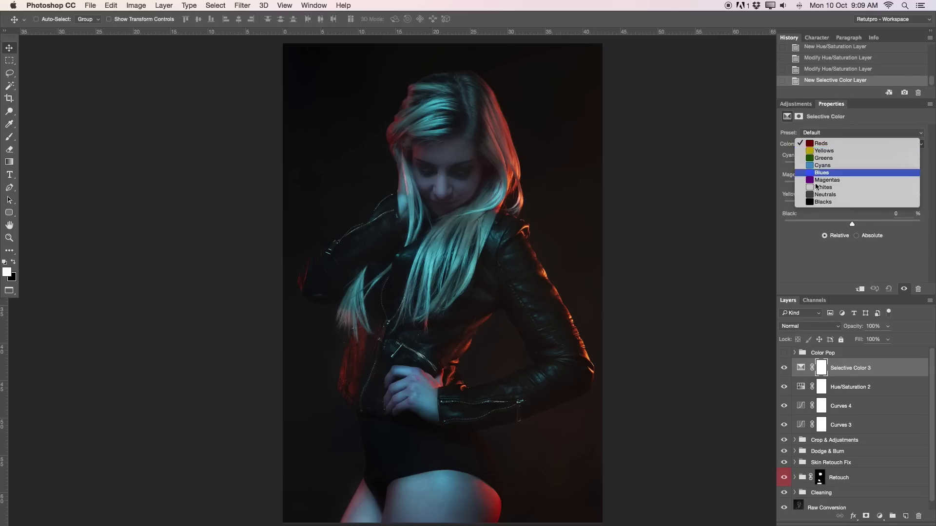
click(822, 202)
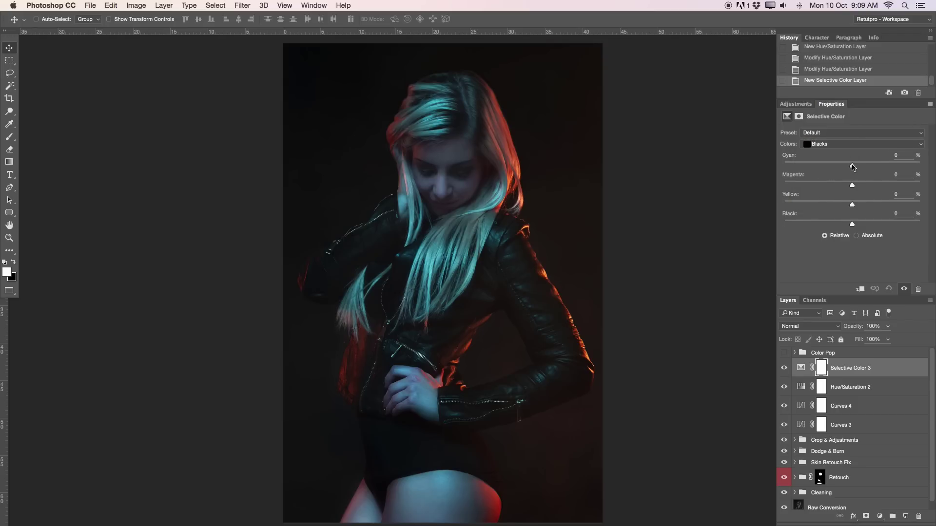
Set the Blacks to Cyan -3, Magenta -2, Yellow -15 and Black +2, and compare the image with and without the adjustment.
mouse_move(853, 169)
mouse_down()
mouse_move(827, 176)
mouse_move(878, 176)
mouse_move(849, 181)
mouse_up()
click(850, 179)
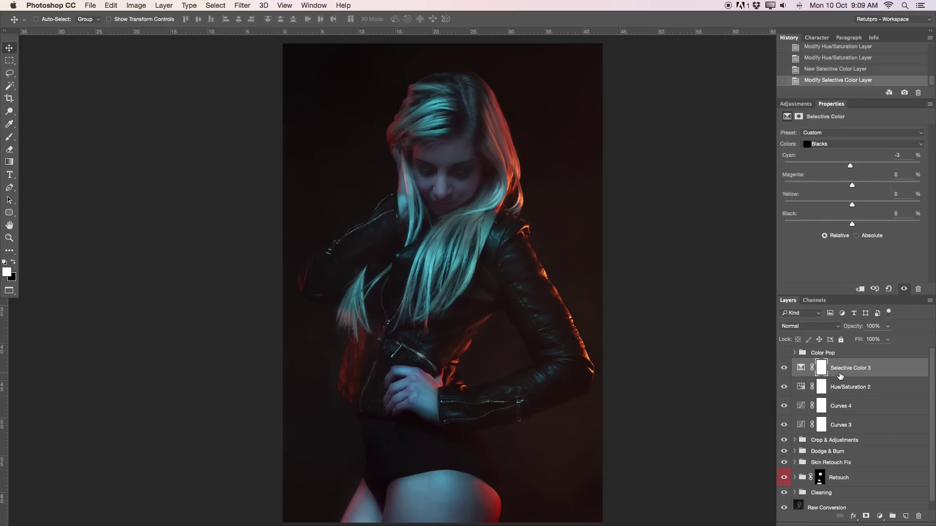
drag(852, 188, 850, 190)
drag(850, 190, 850, 190)
drag(852, 206, 842, 210)
drag(854, 226, 853, 225)
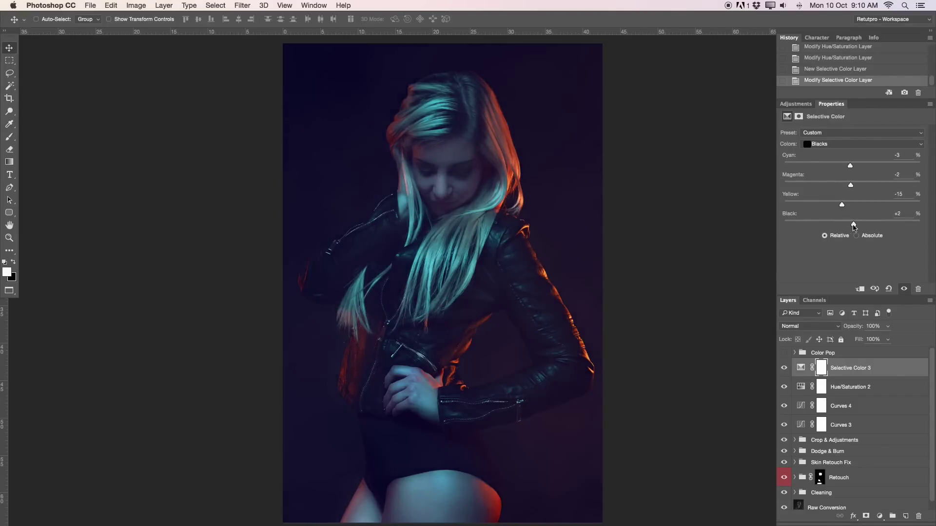
click(784, 368)
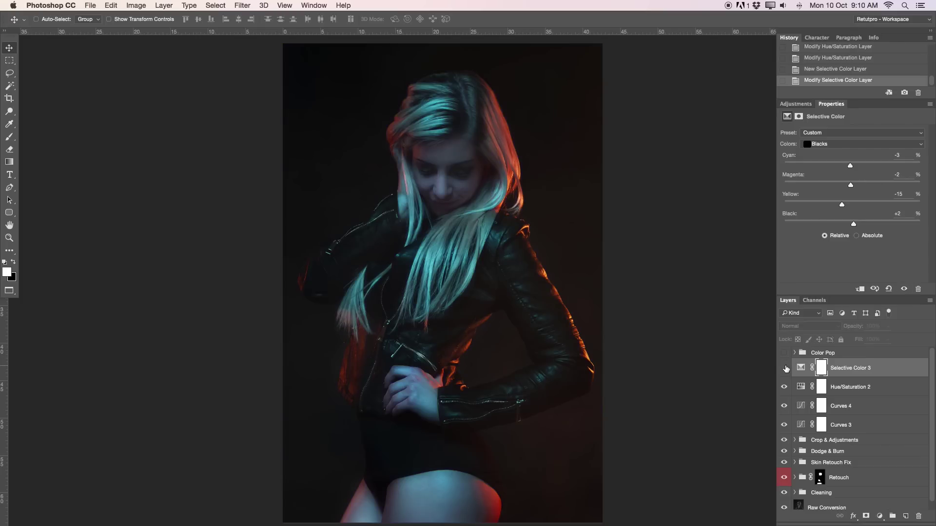
click(784, 369)
click(784, 369)
click(785, 370)
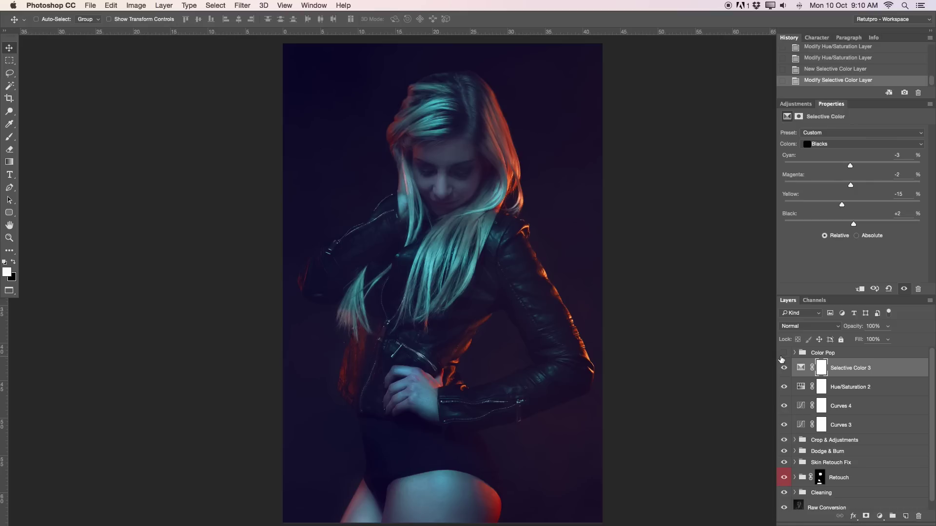
click(784, 104)
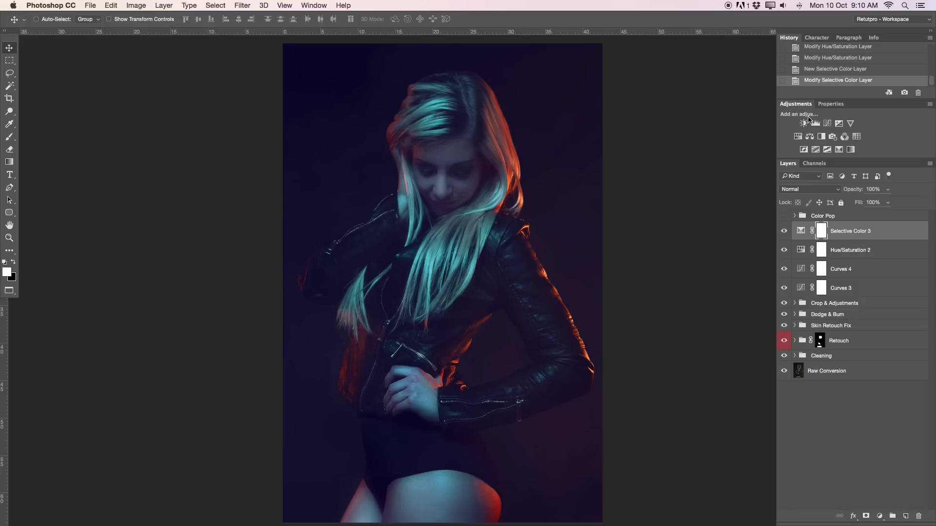
click(828, 123)
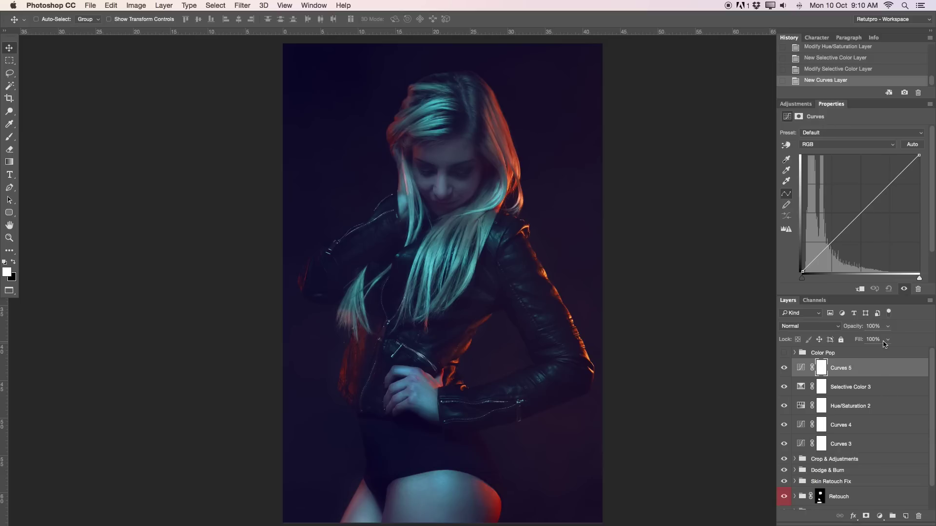
key(BackSpace)
Add a Levels adjustment layer with the white input level at 185 and the black input level at about 8.
click(801, 106)
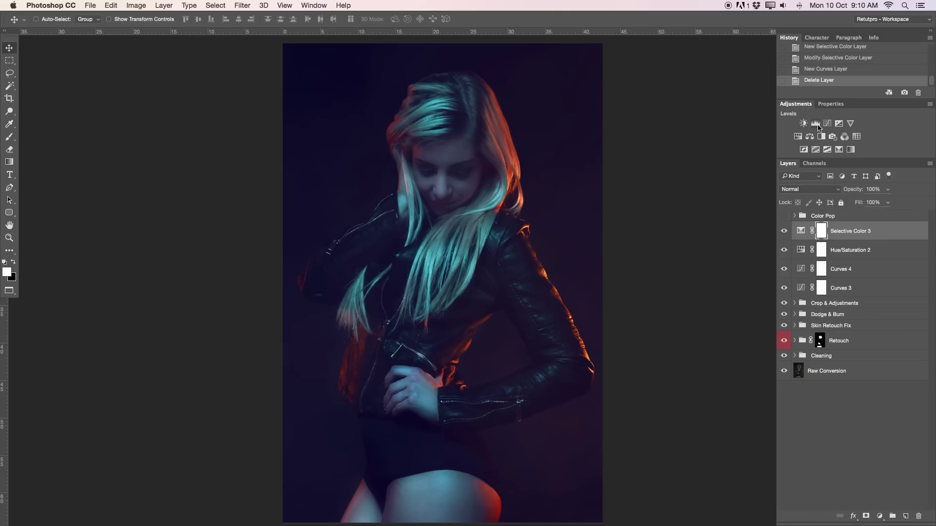
click(815, 124)
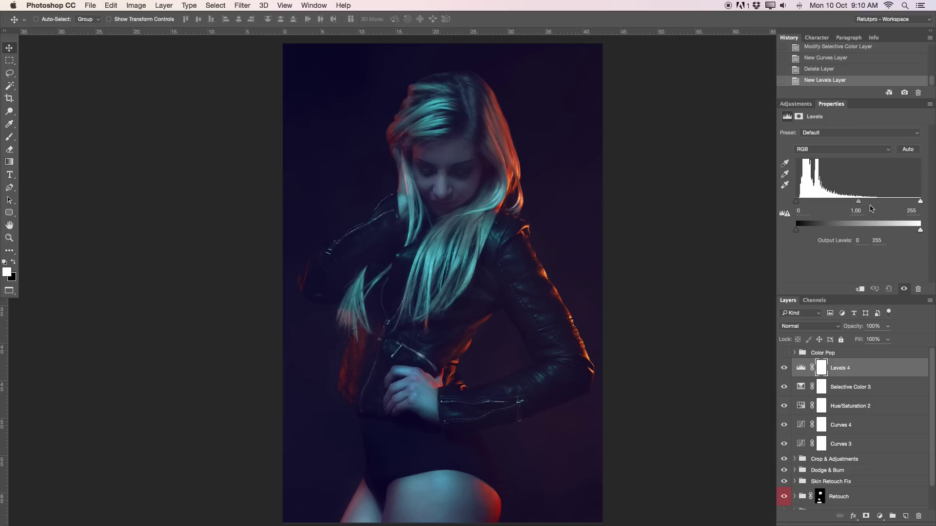
drag(920, 202, 887, 204)
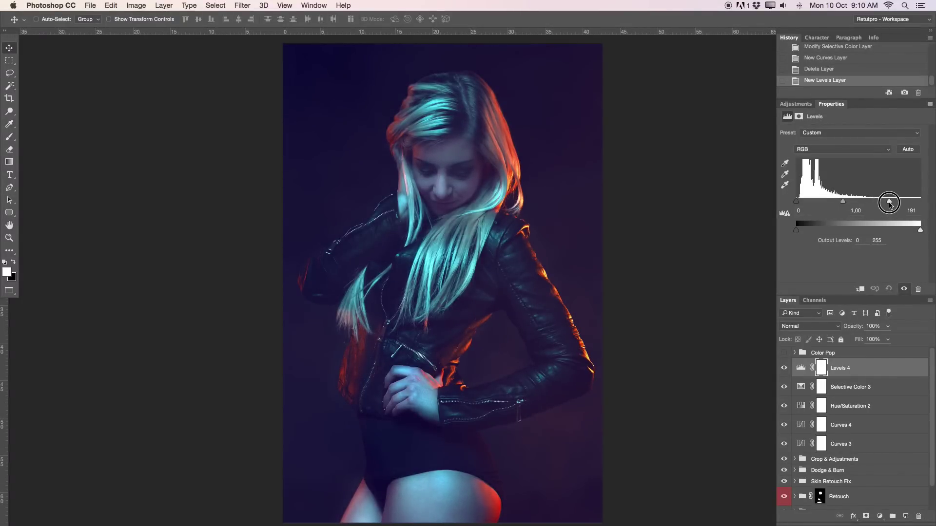
drag(887, 205, 886, 205)
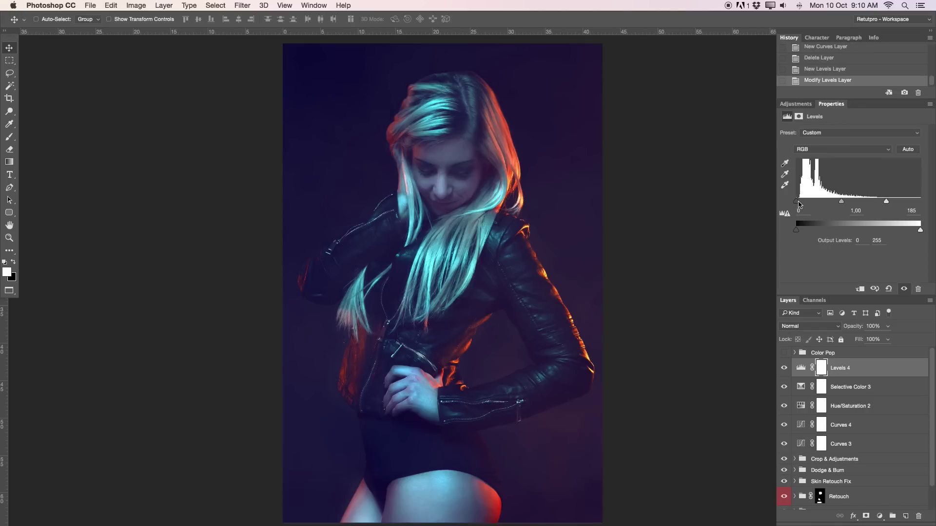
drag(798, 204, 801, 206)
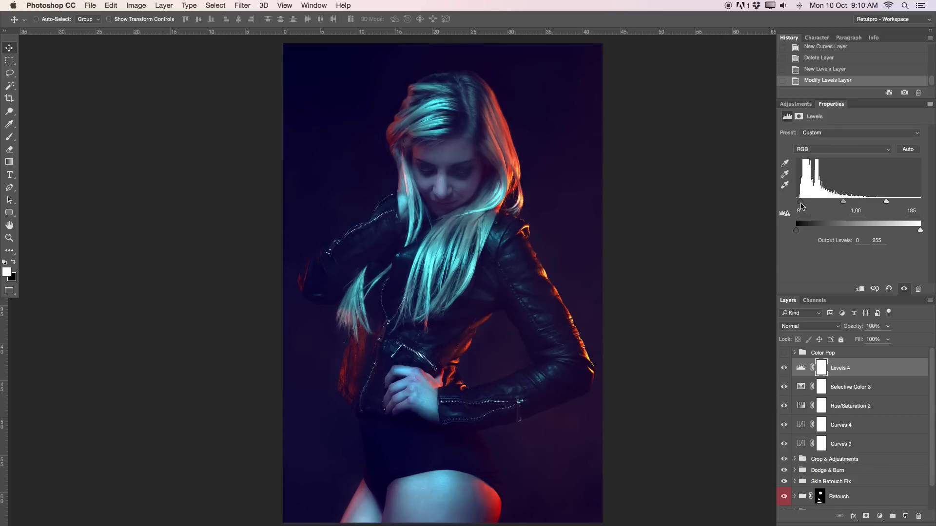
Compare the image with and without the Levels adjustment by toggling the layer's visibility.
click(785, 368)
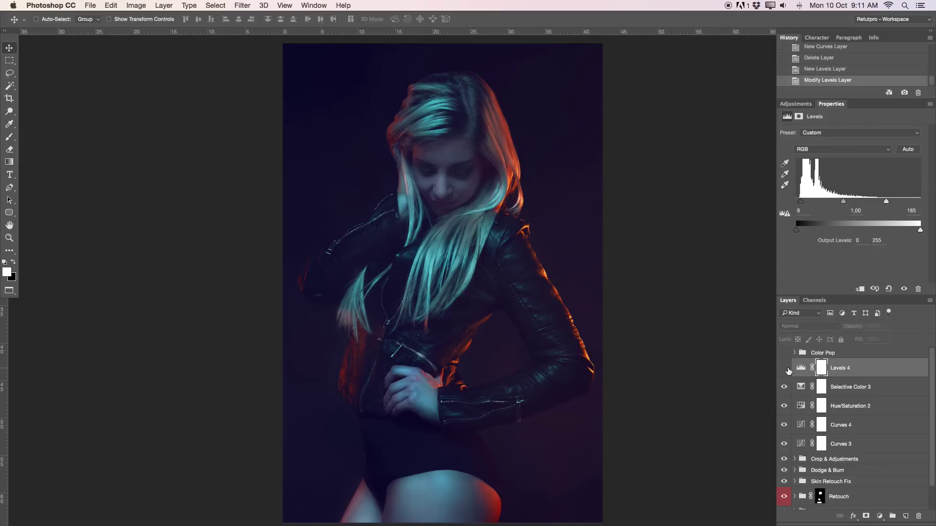
click(784, 368)
click(784, 368)
click(784, 368)
click(785, 369)
click(785, 369)
click(786, 369)
click(785, 369)
click(786, 368)
click(786, 369)
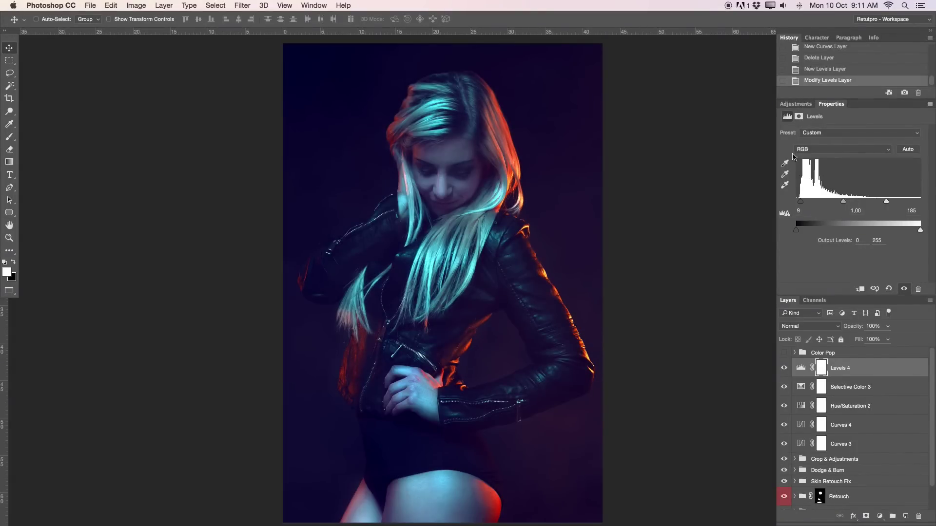
Add a Selective Color adjustment layer above the Levels layer and set the Reds to Cyan -30.
click(794, 106)
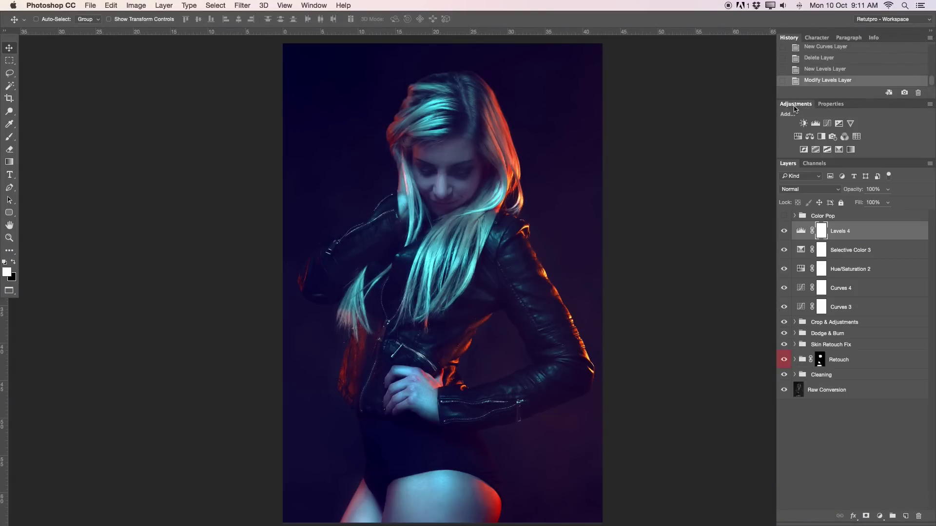
click(839, 150)
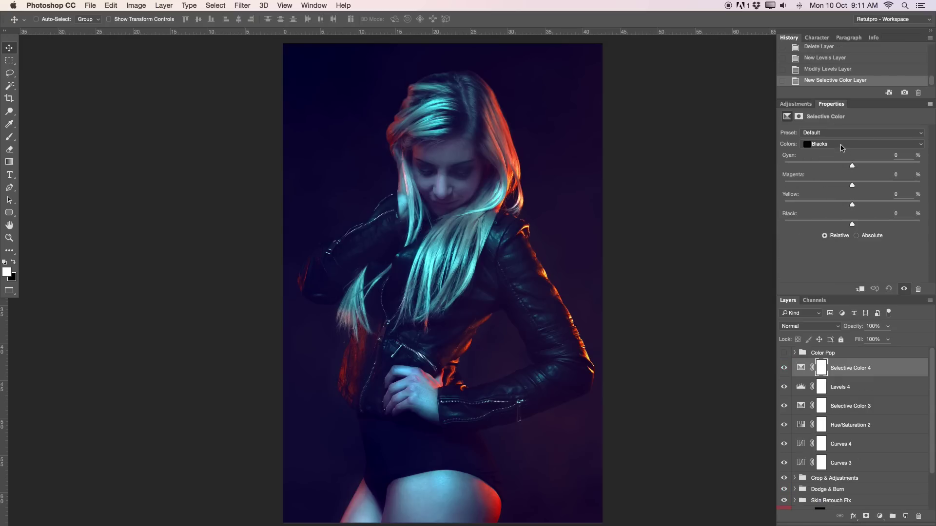
click(840, 144)
click(825, 85)
drag(853, 166, 833, 171)
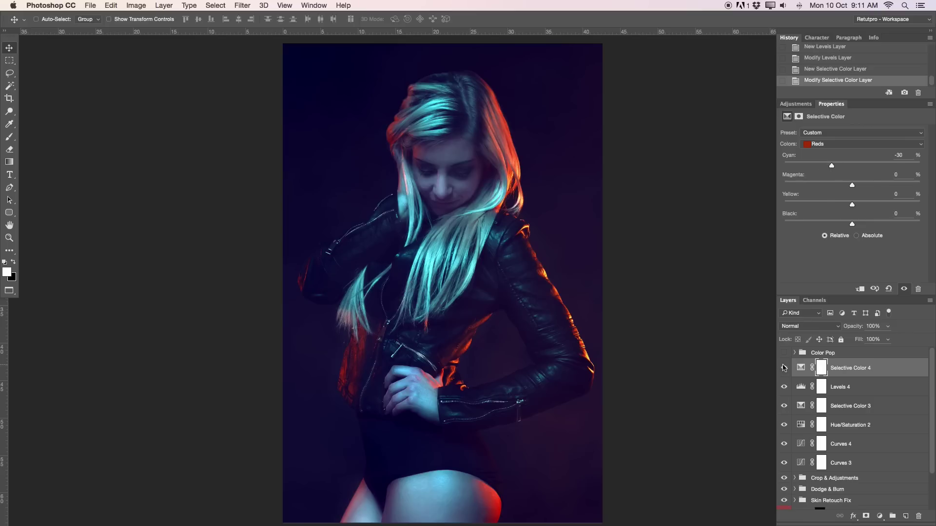
Compare the image with and without the new Selective Color adjustment by toggling the layer's visibility.
click(785, 368)
click(784, 369)
click(784, 369)
click(784, 369)
Set the Neutrals of the top Selective Color layer to Cyan -6 and compare the image with and without the adjustment.
click(827, 143)
click(842, 194)
drag(852, 164, 849, 172)
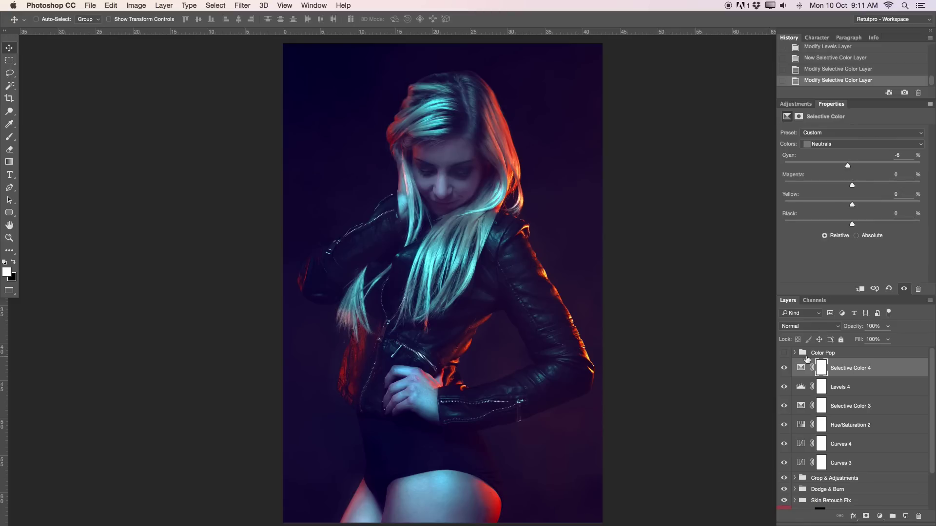
click(784, 368)
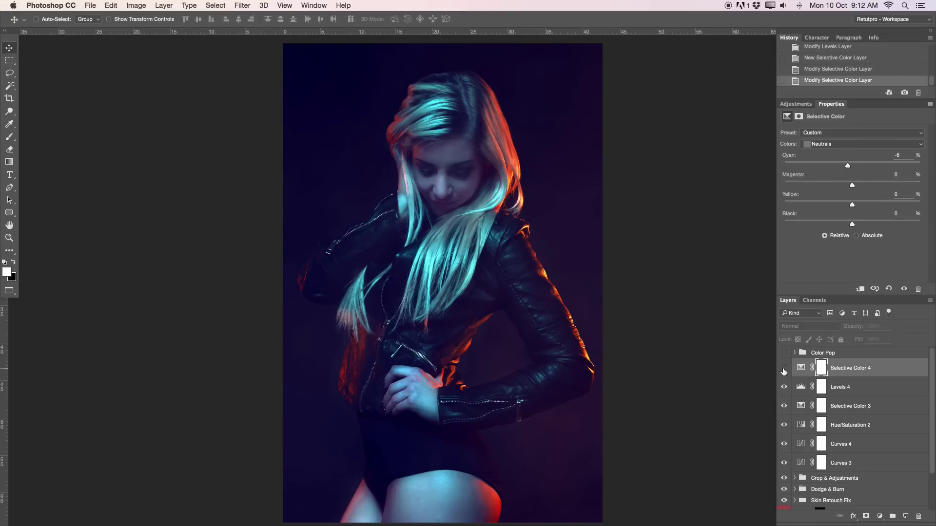
click(784, 370)
click(783, 371)
click(784, 372)
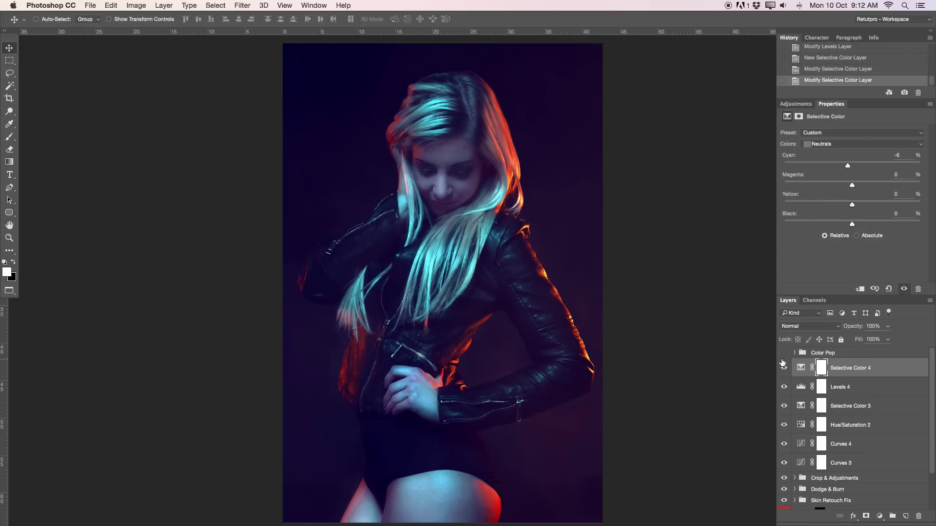
Set the Neutrals to Magenta -1, Yellow +2 and Black -5, and compare the image with and without the layer.
drag(852, 187, 851, 187)
drag(853, 207, 849, 228)
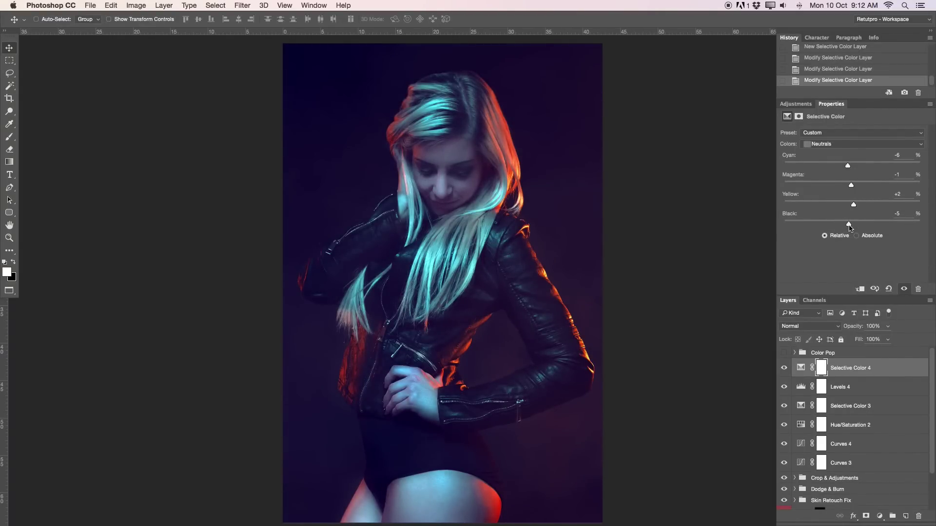
click(783, 369)
click(783, 370)
click(784, 369)
click(785, 370)
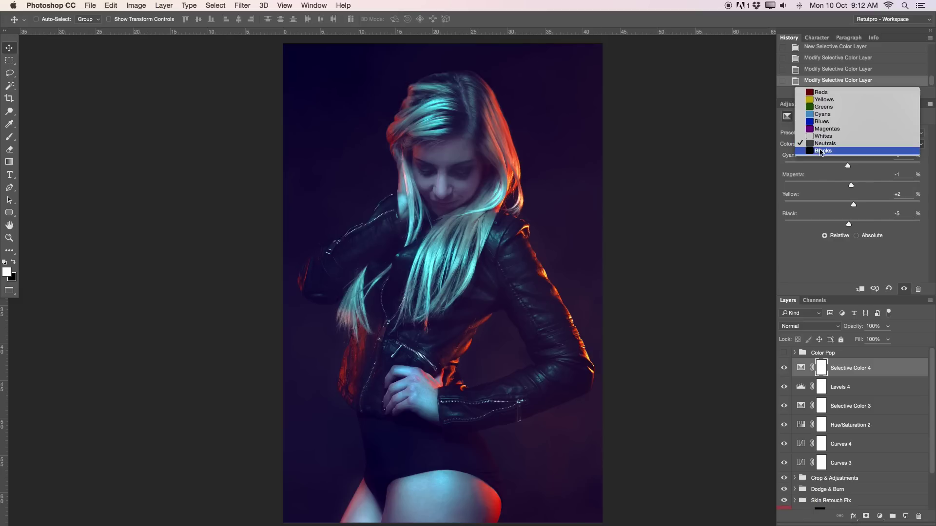
Set the Blacks of the top Selective Color layer to Cyan -10, Magenta -1, Yellow 0 and Black -3.
click(810, 151)
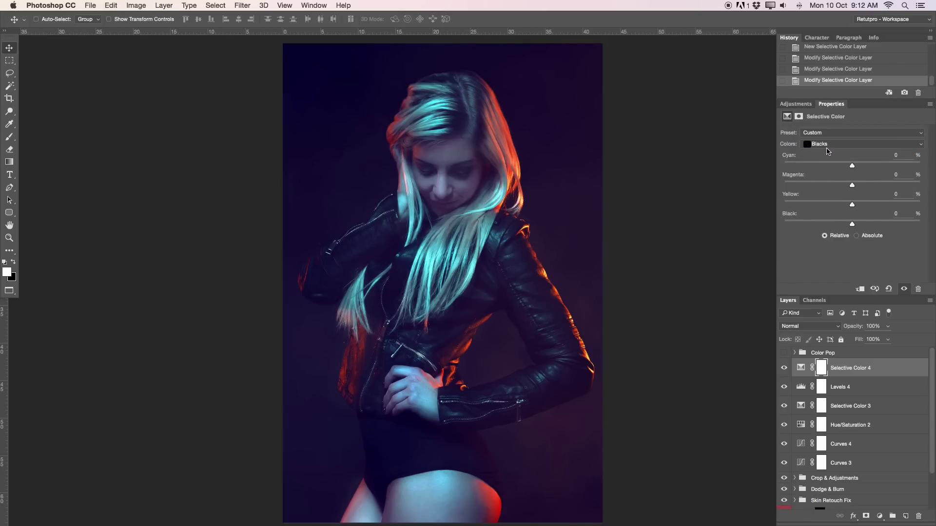
drag(854, 167, 853, 204)
click(898, 195)
text(0)
drag(852, 225, 850, 225)
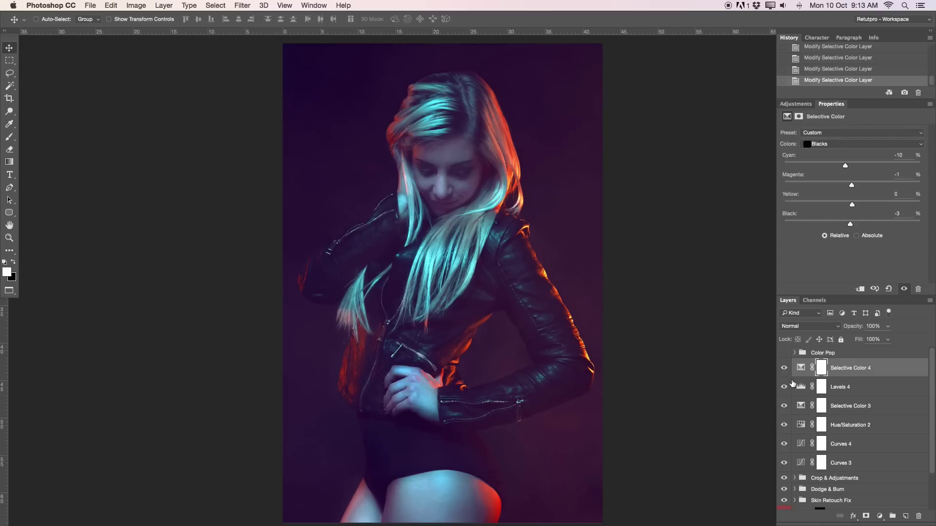
Toggle the top Selective Color layer off and on to examine the effect of the Blacks adjustment.
click(784, 368)
click(784, 367)
click(784, 368)
click(784, 368)
Add a Levels adjustment layer on top with the white input level at 226 and a slightly raised black input level, and compare before and after.
click(795, 103)
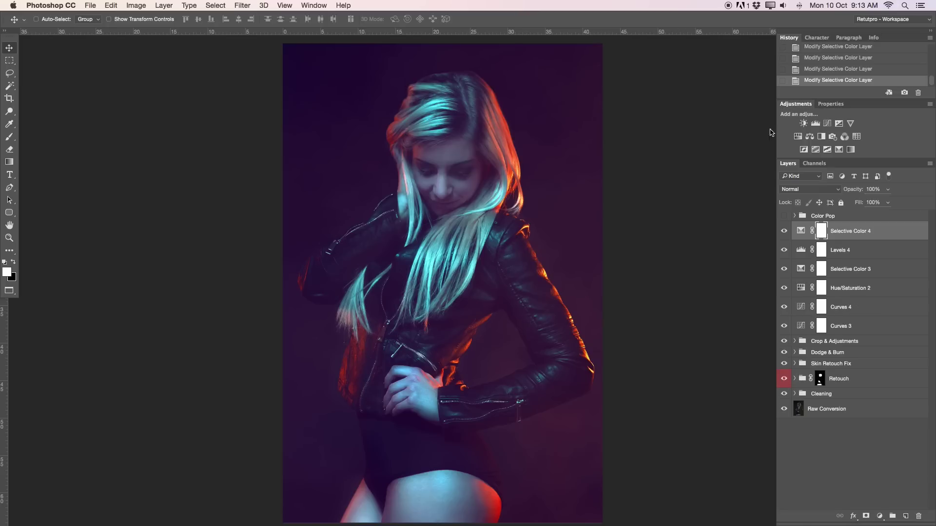
click(816, 125)
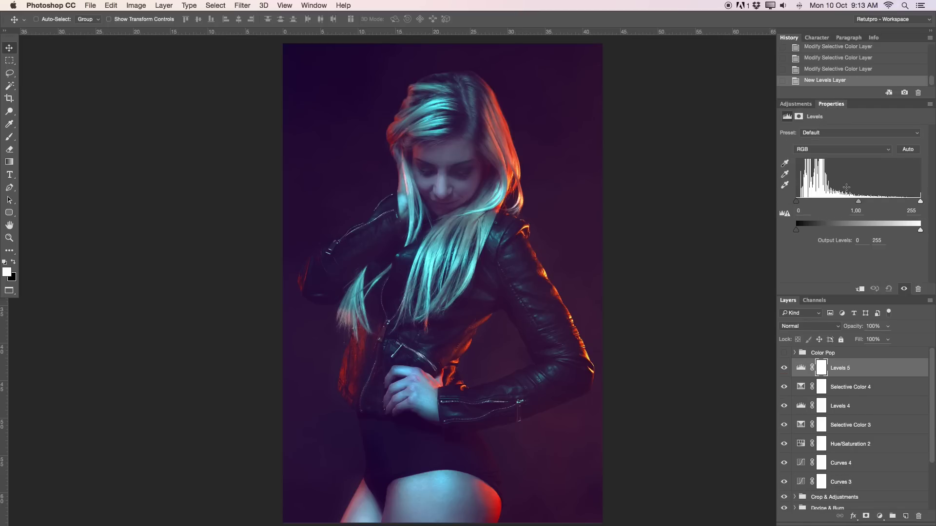
drag(920, 202, 906, 203)
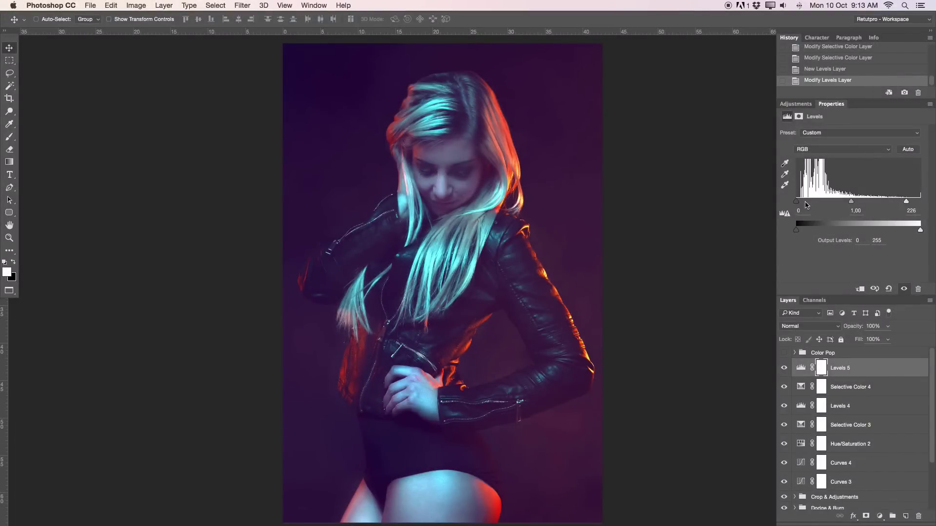
drag(798, 204, 801, 202)
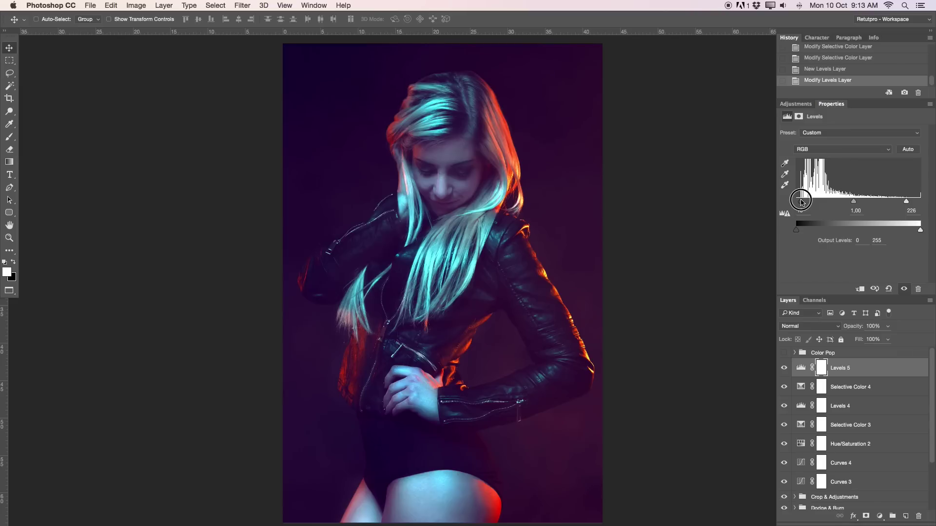
click(784, 369)
click(784, 369)
Group the adjustment layers from Levels 5 down to Curves 3 and name the group Color Pop.
shift+click(858, 480)
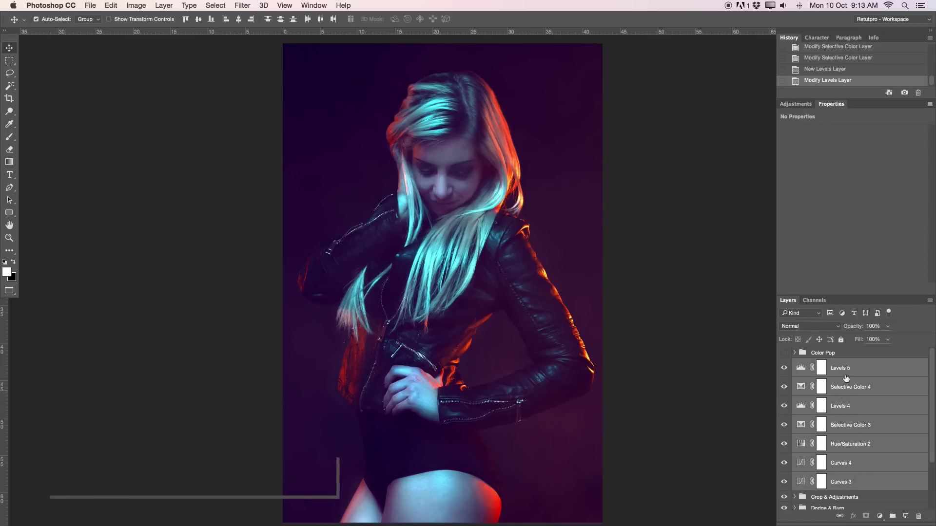
key(super+g)
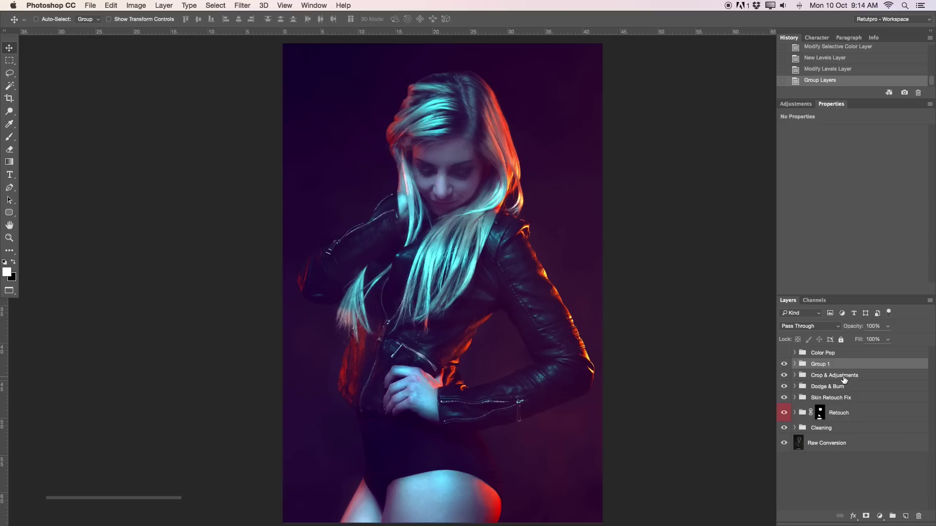
double_click(824, 364)
text(Color Pop)
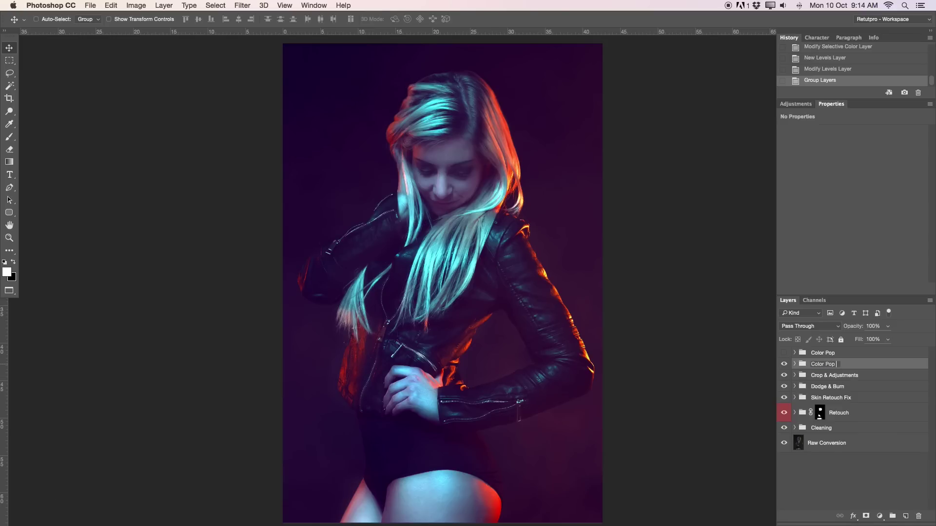
key(Return)
key(super+bracketleft)
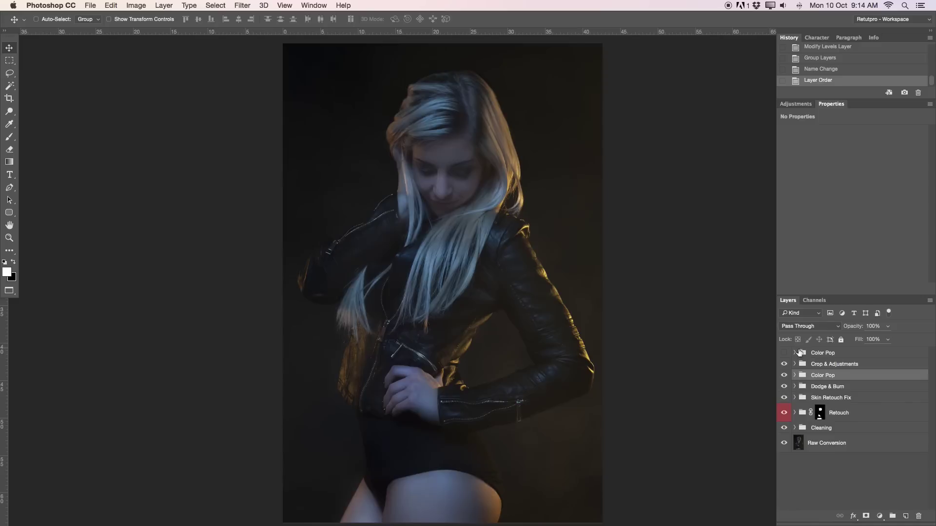
key(super+z)
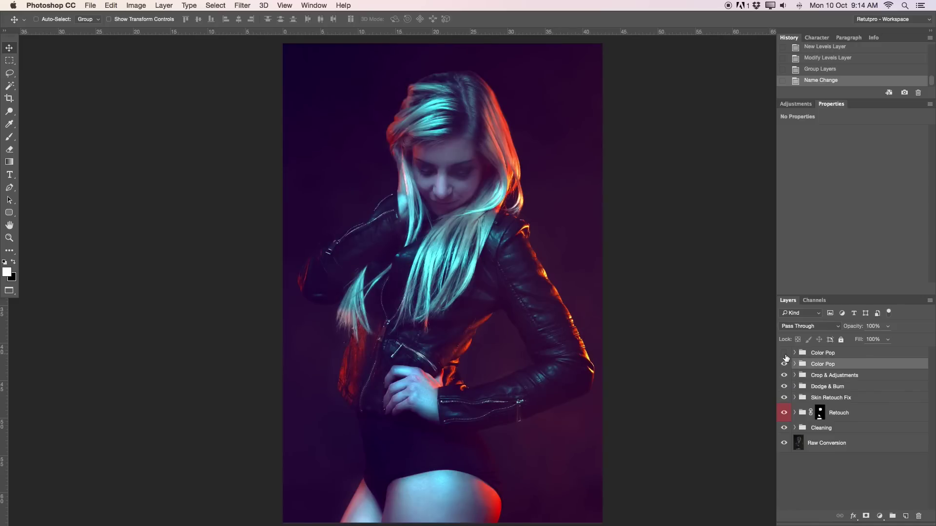
Compare the new Color Pop group with the earlier Color Pop group by alternating their visibility, and expand the new group.
click(784, 363)
click(785, 353)
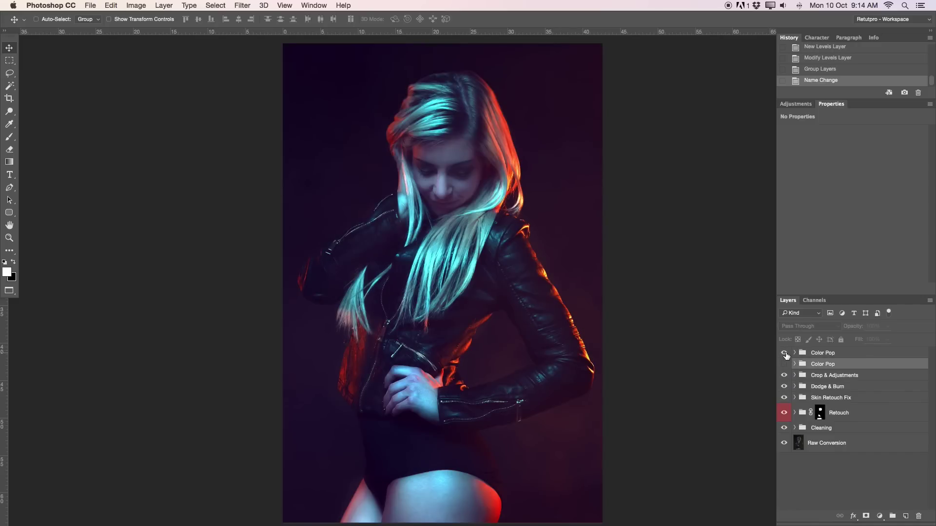
click(784, 362)
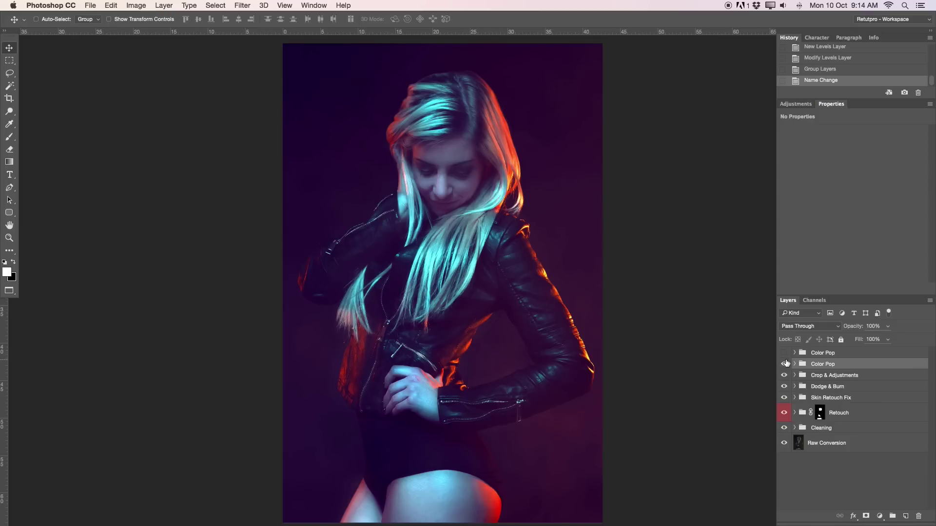
click(784, 364)
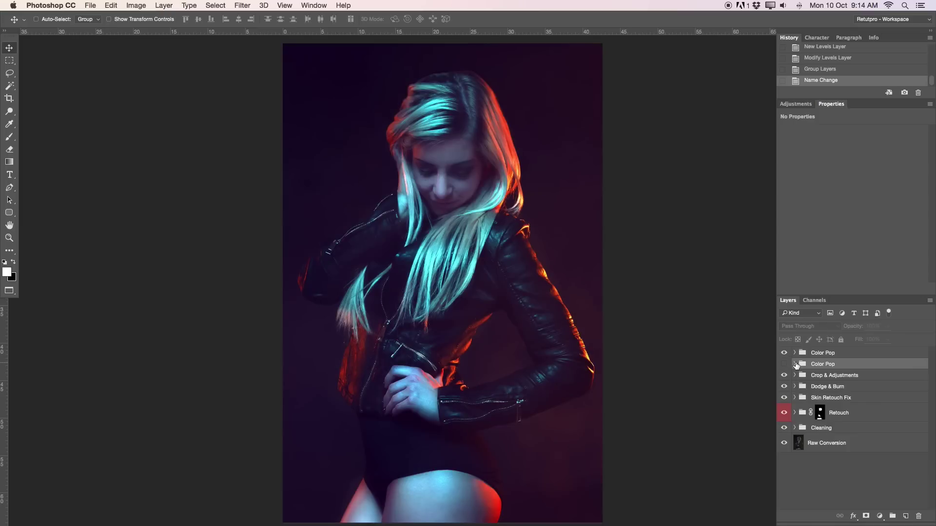
click(795, 364)
click(784, 353)
click(785, 364)
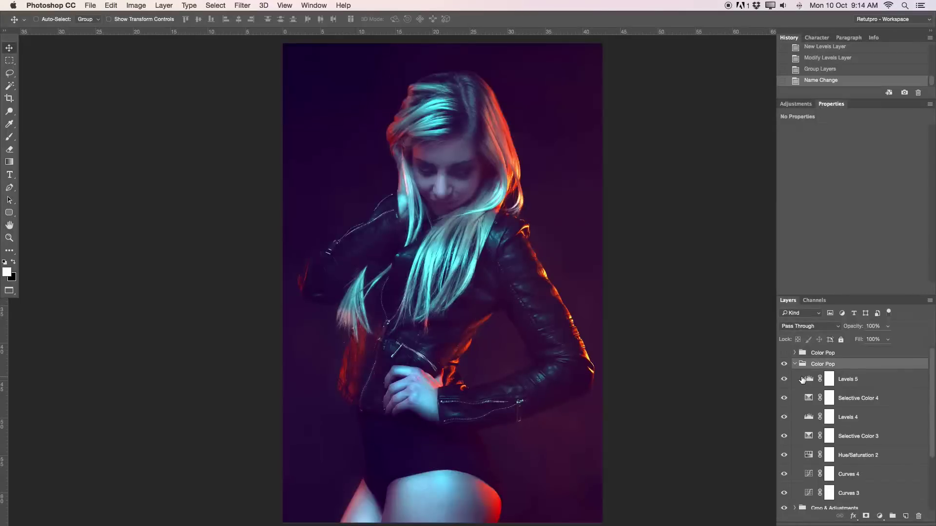
In the new group's Selective Color 4 layer, set the Blacks to Cyan -4, Magenta -2 and Black -1.
click(810, 400)
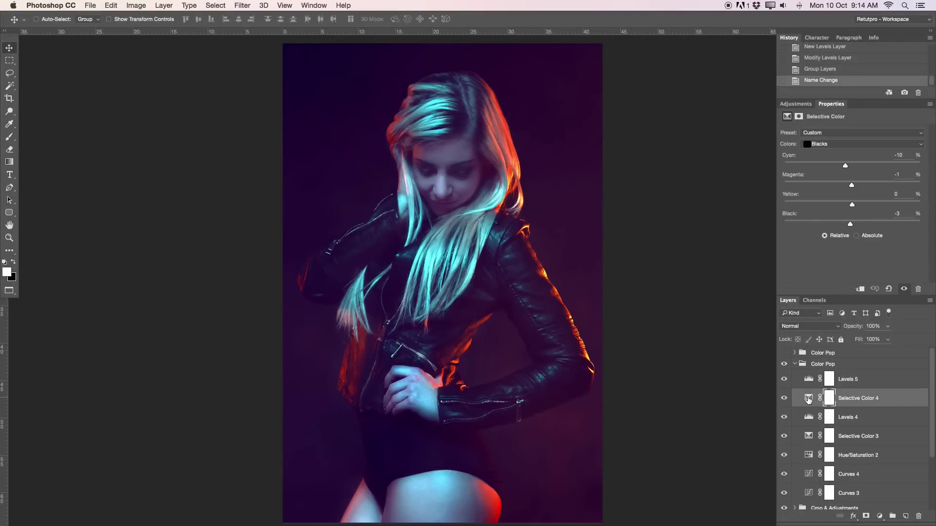
drag(851, 225, 852, 225)
drag(853, 187, 848, 168)
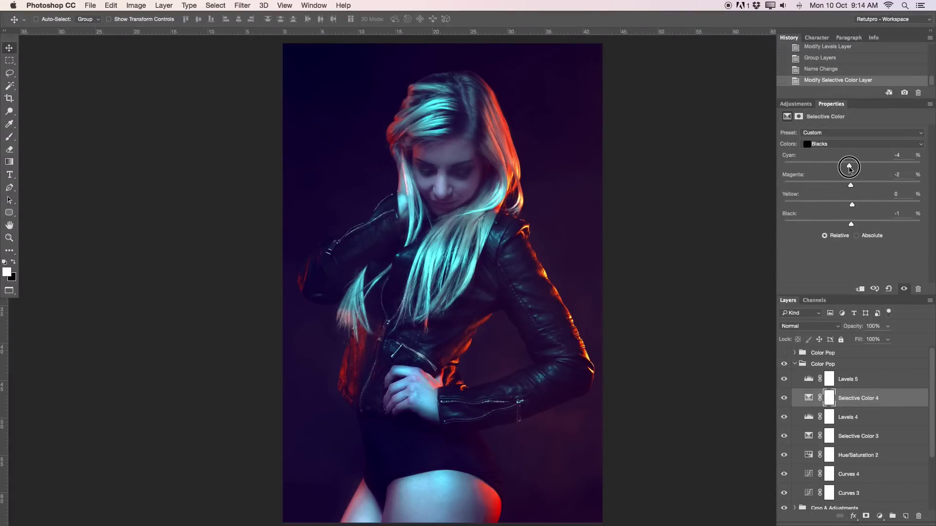